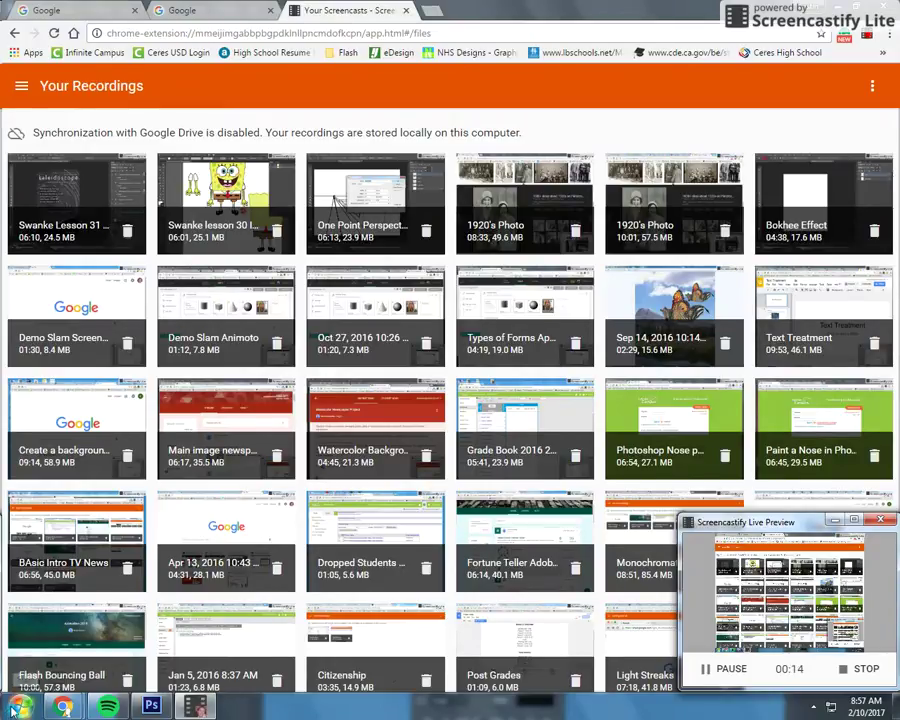
# Launch Adobe Photoshop CS6 from the installed Adobe Master Collection CS6 programs
pyautogui.click(33, 708)
pyautogui.click(43, 645)
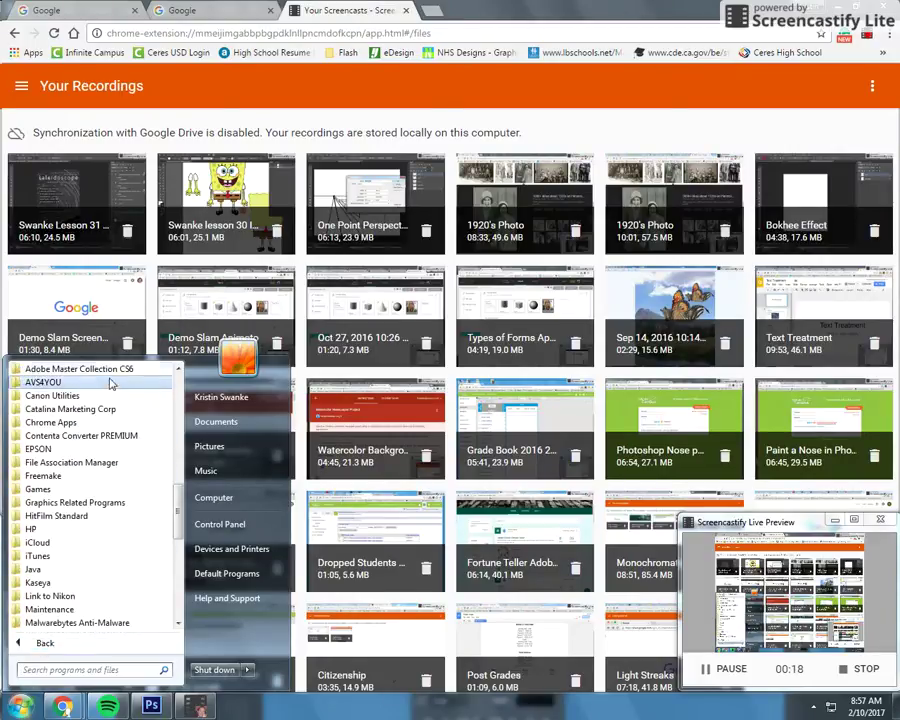
pyautogui.click(63, 370)
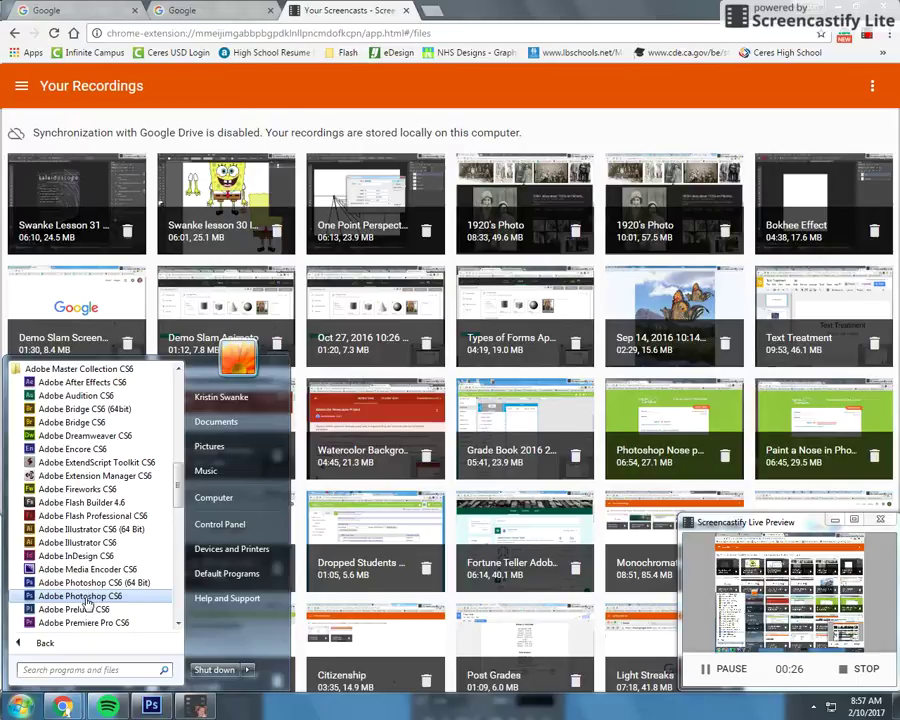
pyautogui.click(116, 597)
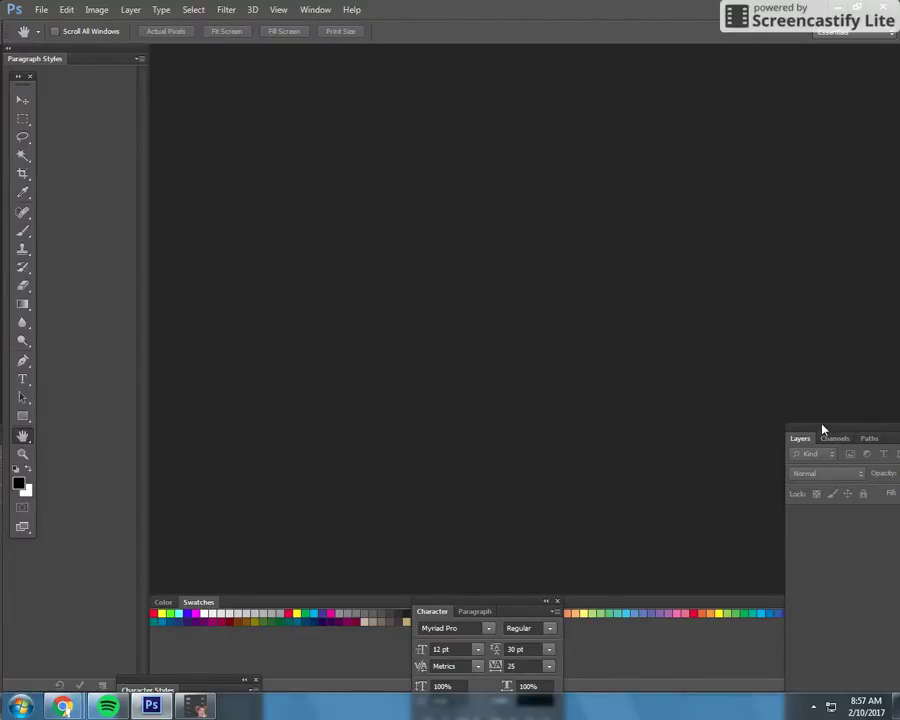
# Move the floating Layers panel higher up in the workspace so more of it fits on screen
pyautogui.moveTo(824, 433); pyautogui.dragTo(788, 133)
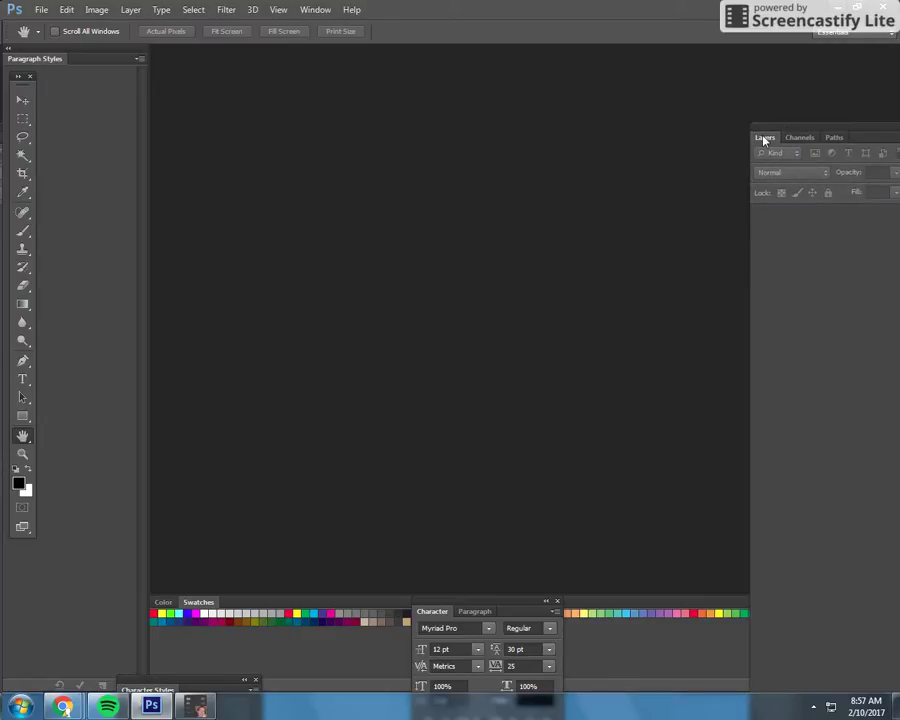
pyautogui.click(312, 10)
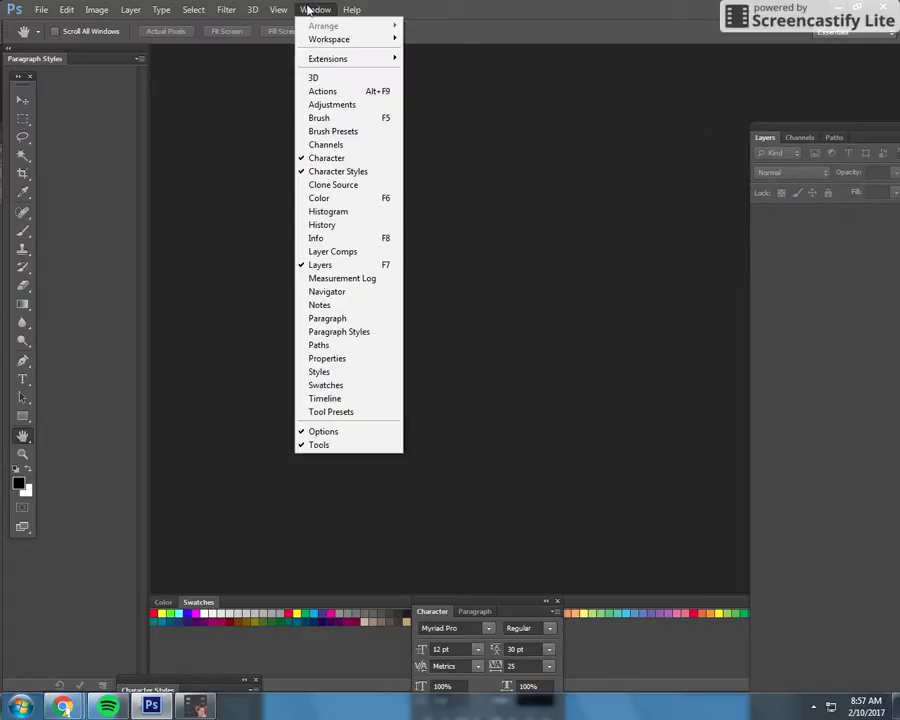
pyautogui.click(758, 133)
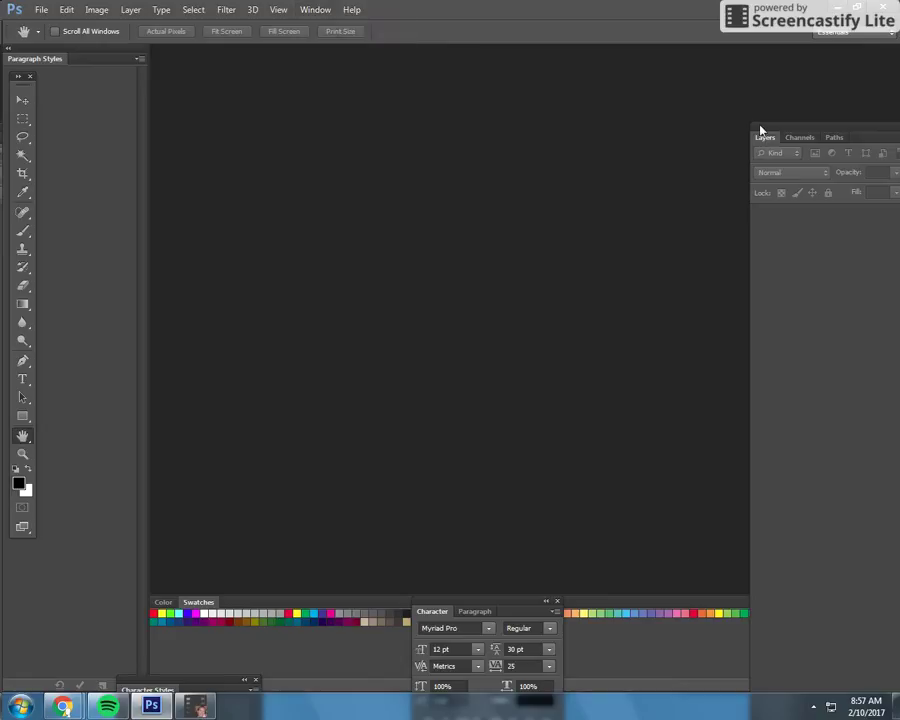
# Create a new landscape document 11 inches wide and 8.5 inches high
pyautogui.click(41, 10)
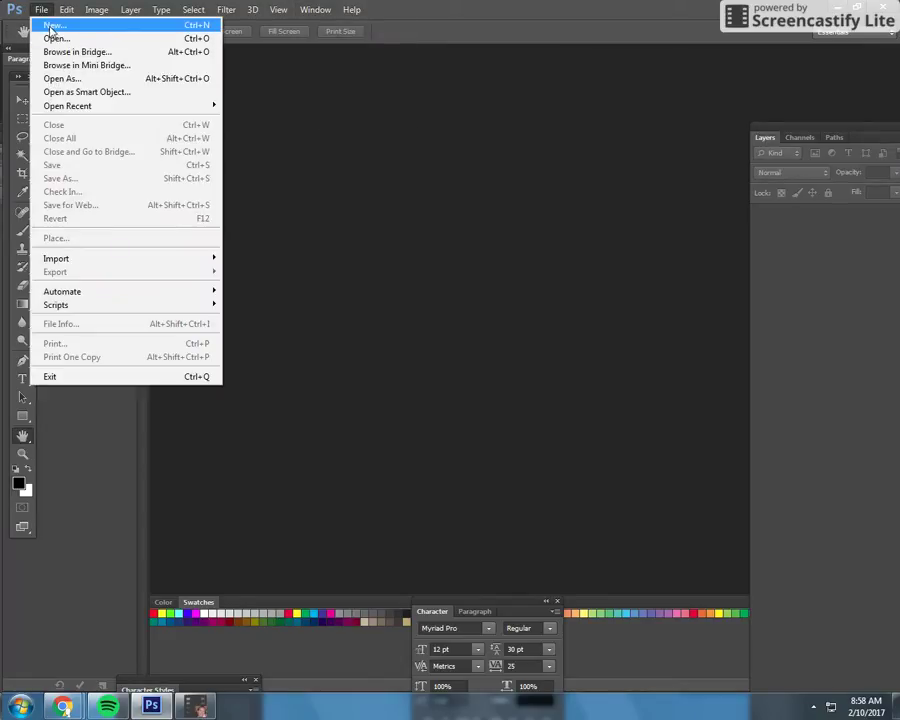
pyautogui.click(52, 25)
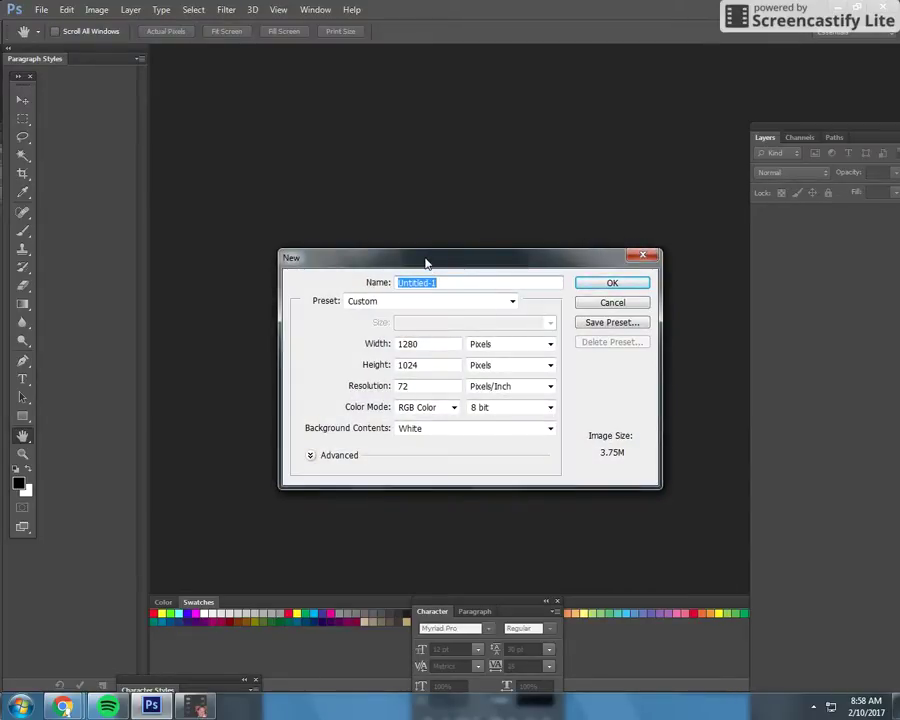
pyautogui.click(484, 344)
pyautogui.click(485, 367)
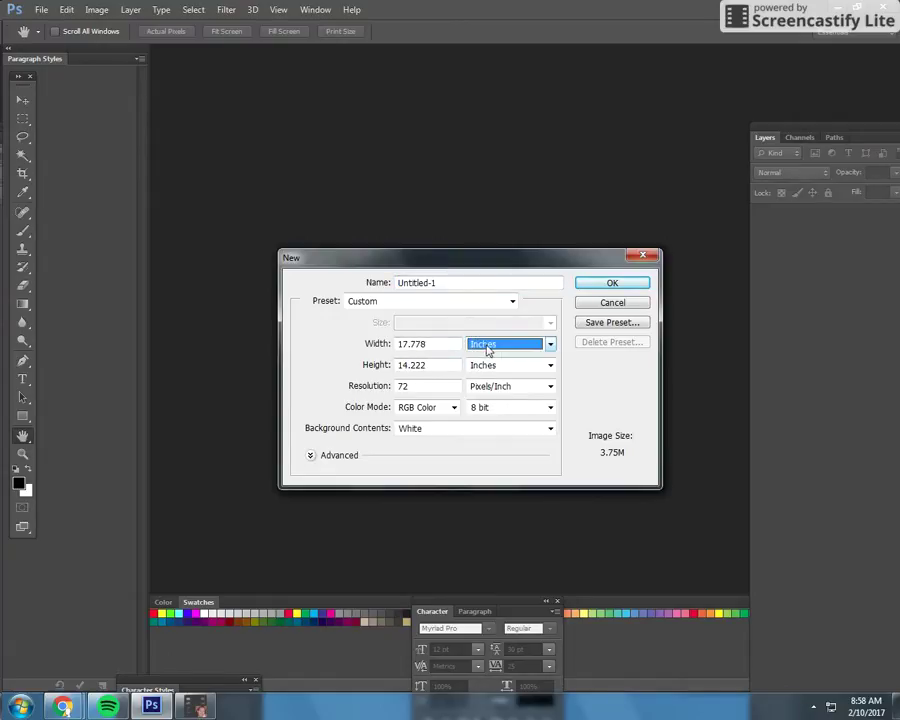
pyautogui.click(430, 343)
pyautogui.write('11')
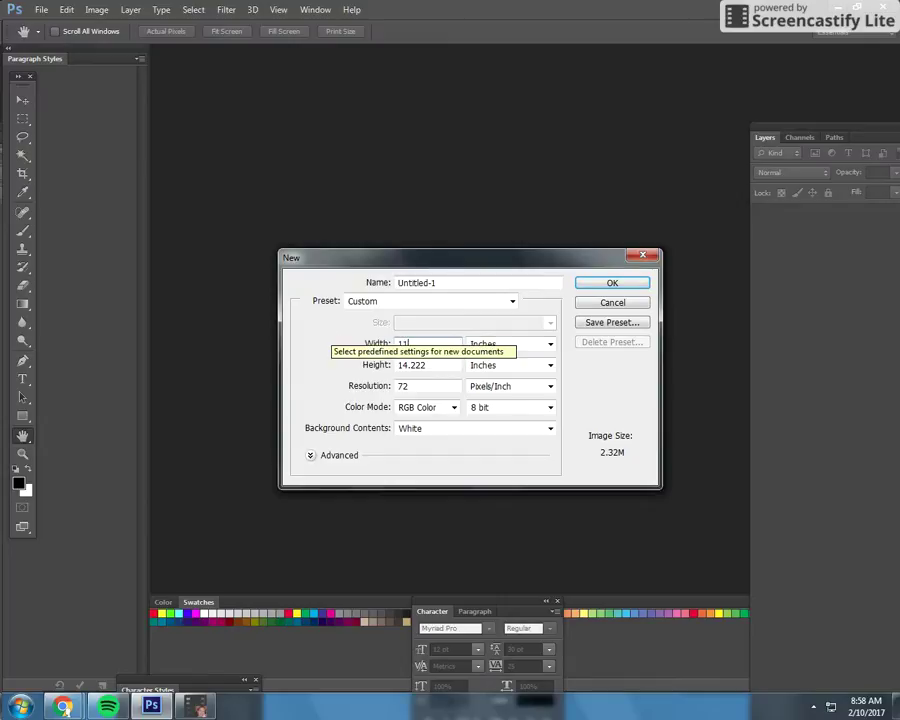
pyautogui.press('Tab')
pyautogui.write('8')
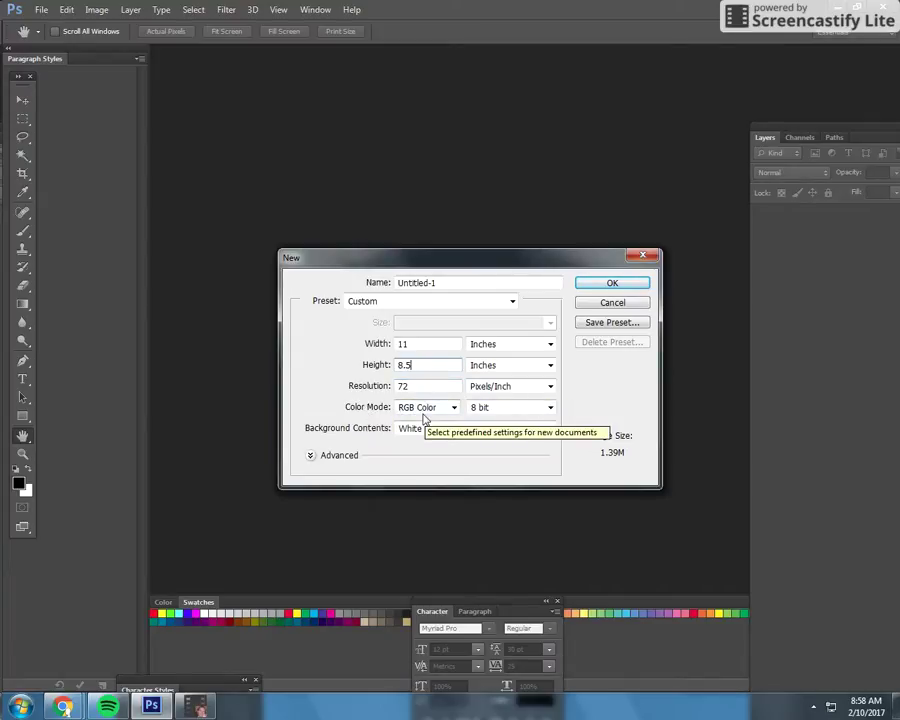
pyautogui.click(588, 282)
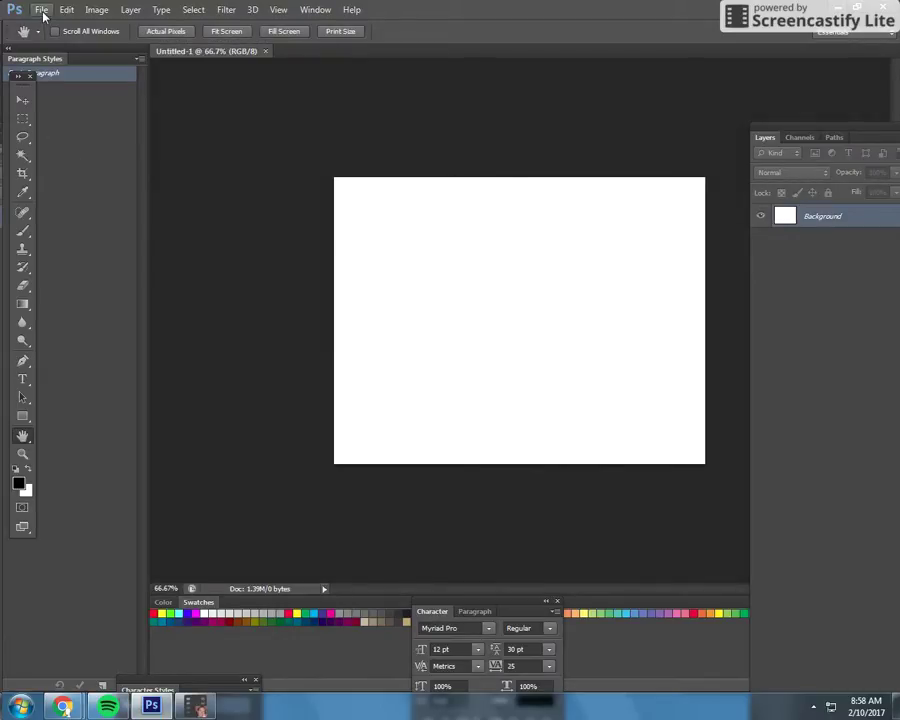
# Create a second new document in portrait format, 8.5 inches wide and 11 inches high
pyautogui.click(42, 11)
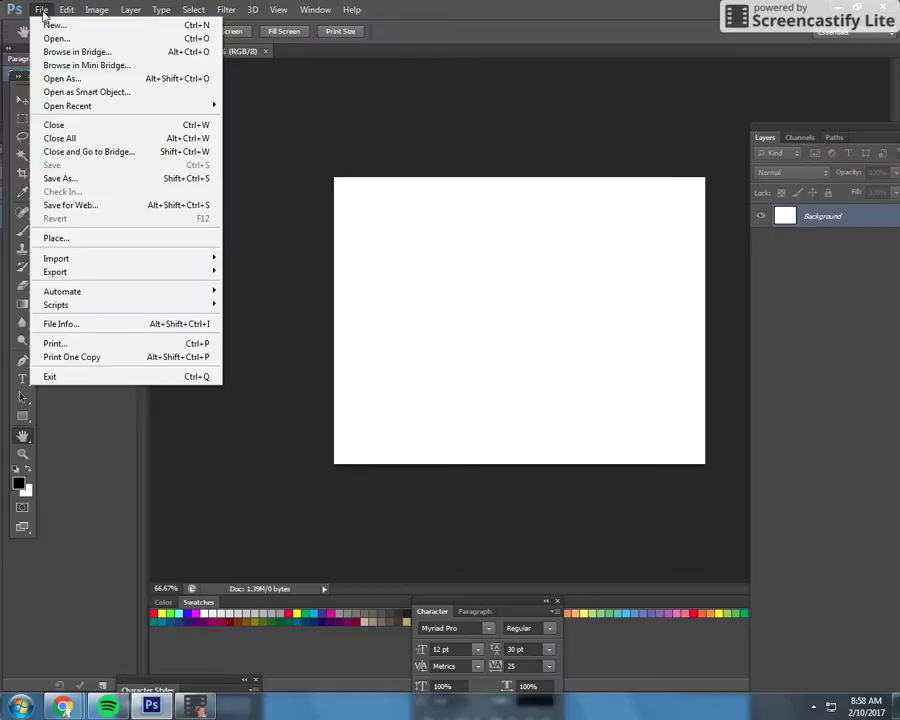
pyautogui.click(47, 24)
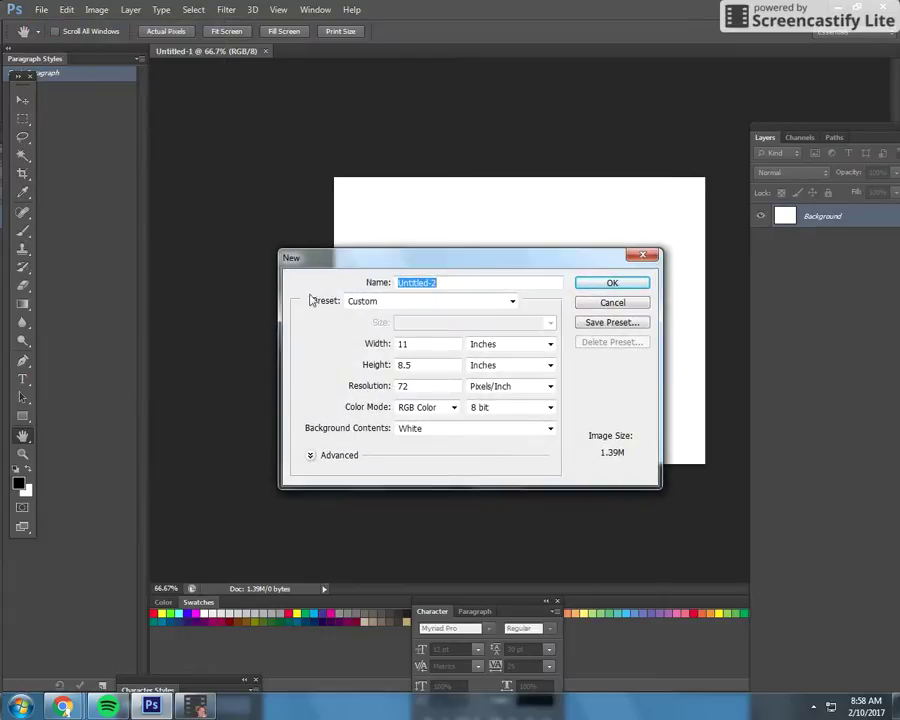
pyautogui.moveTo(418, 348); pyautogui.dragTo(325, 344)
pyautogui.write('8.5')
pyautogui.moveTo(424, 364); pyautogui.dragTo(291, 372)
pyautogui.write('11')
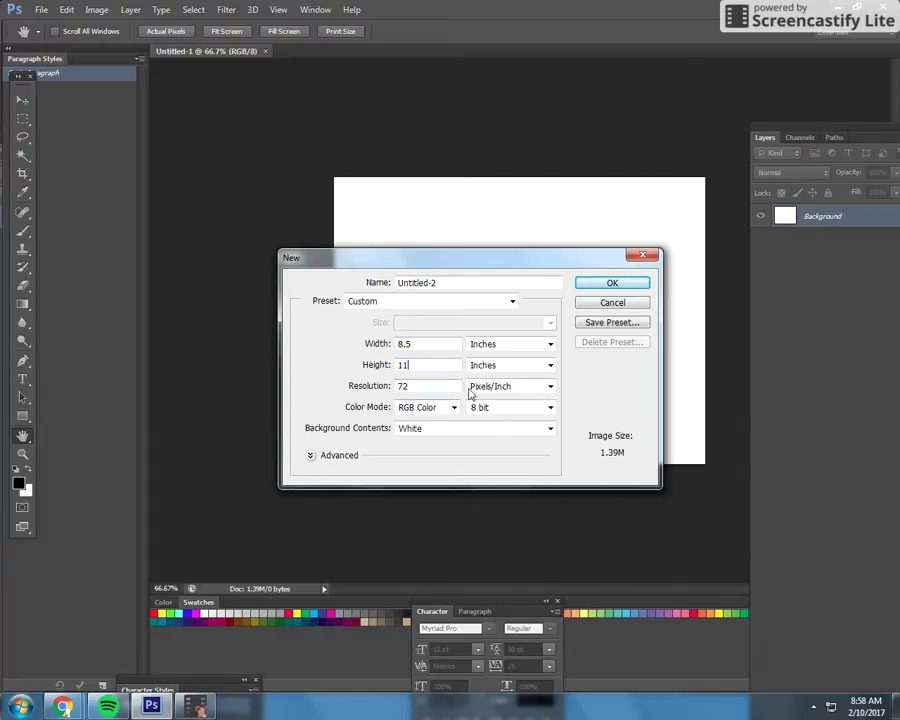
pyautogui.click(611, 282)
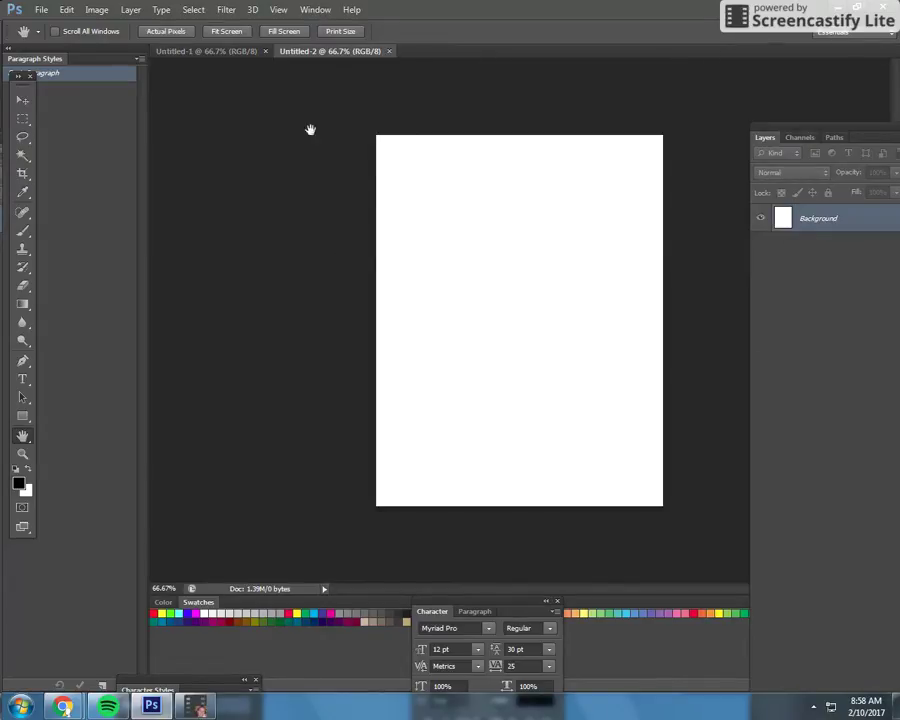
# Place the IMG_9116 image from the Desktop into the landscape document Untitled-1 and commit the placement
pyautogui.click(200, 53)
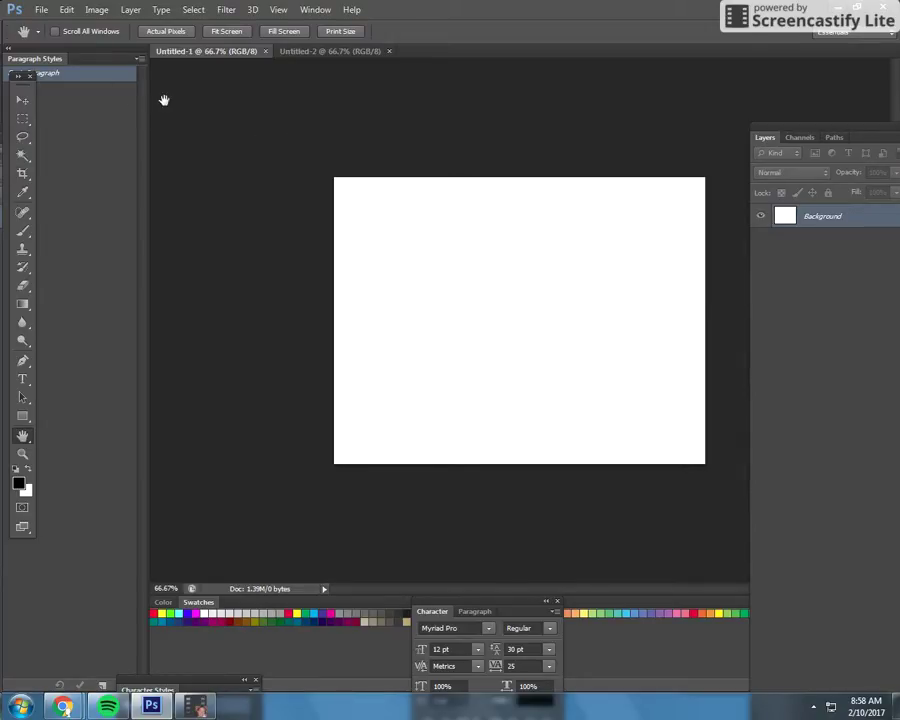
pyautogui.click(43, 14)
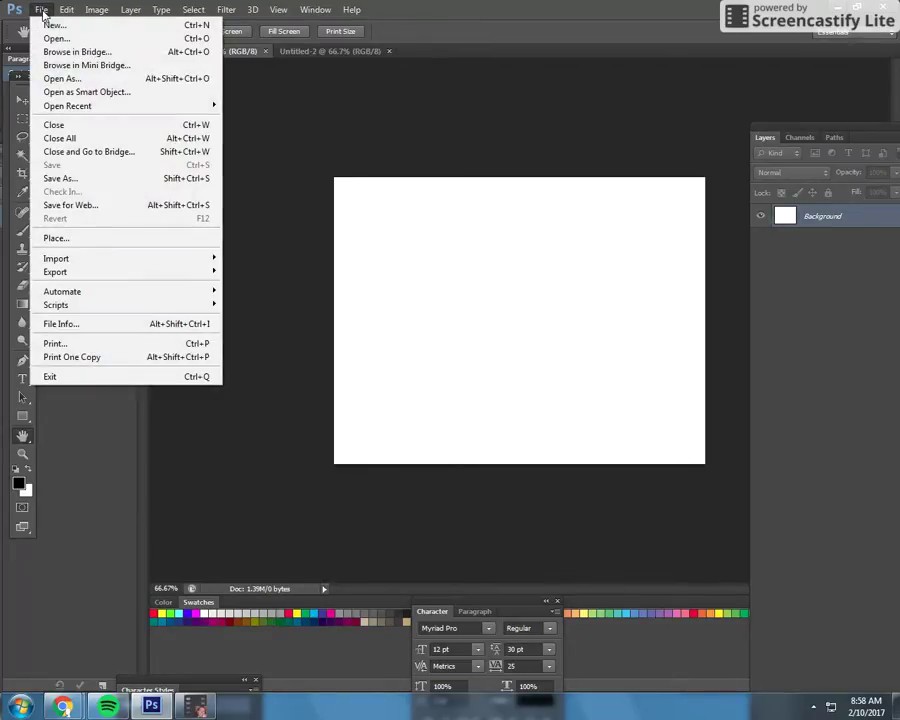
pyautogui.click(69, 240)
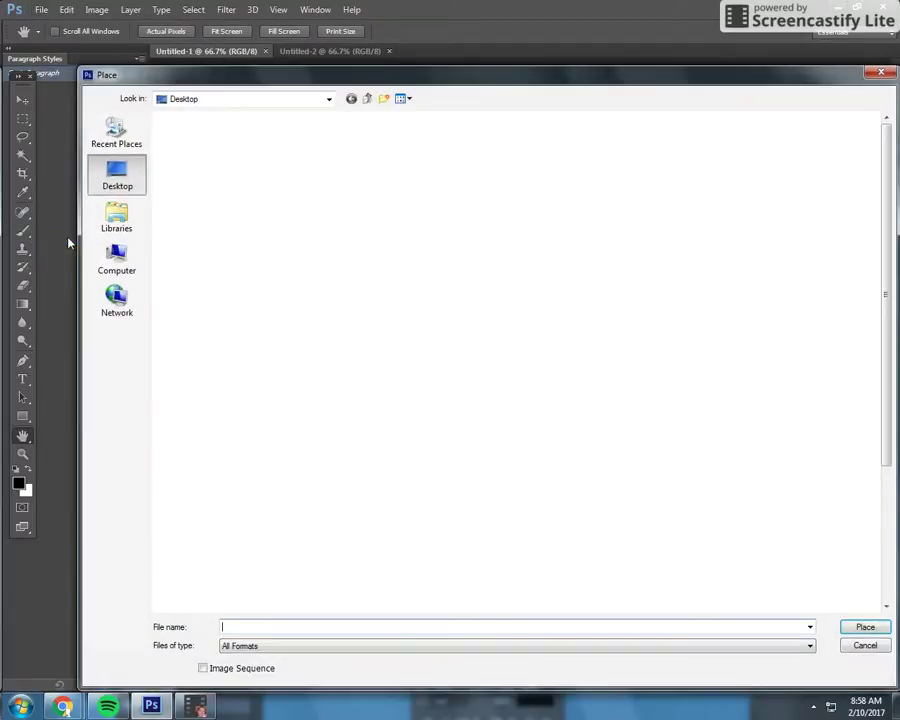
pyautogui.click(117, 180)
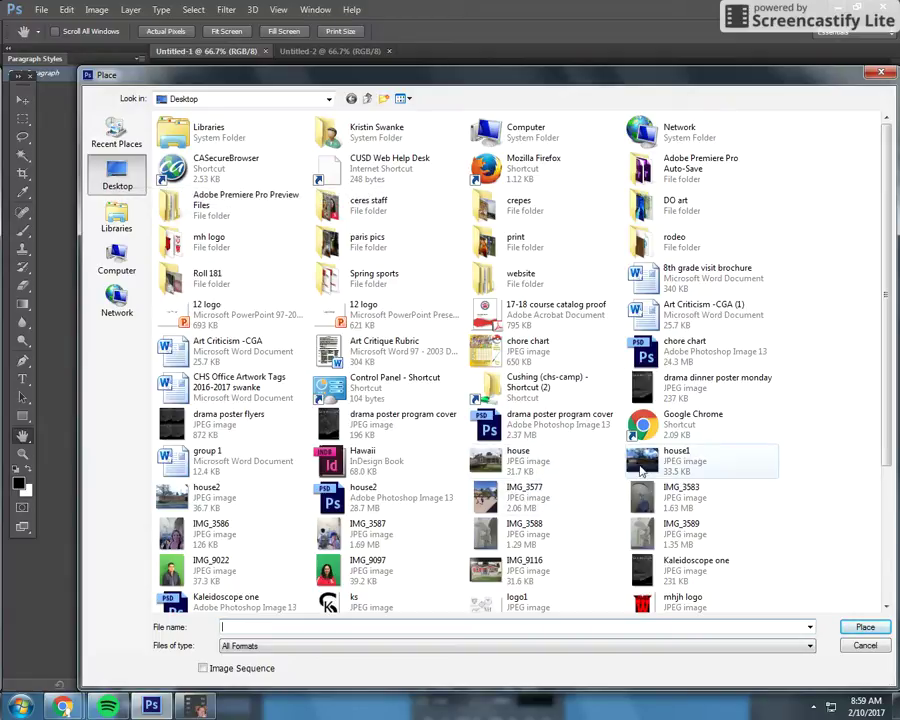
pyautogui.click(698, 470)
pyautogui.click(517, 571)
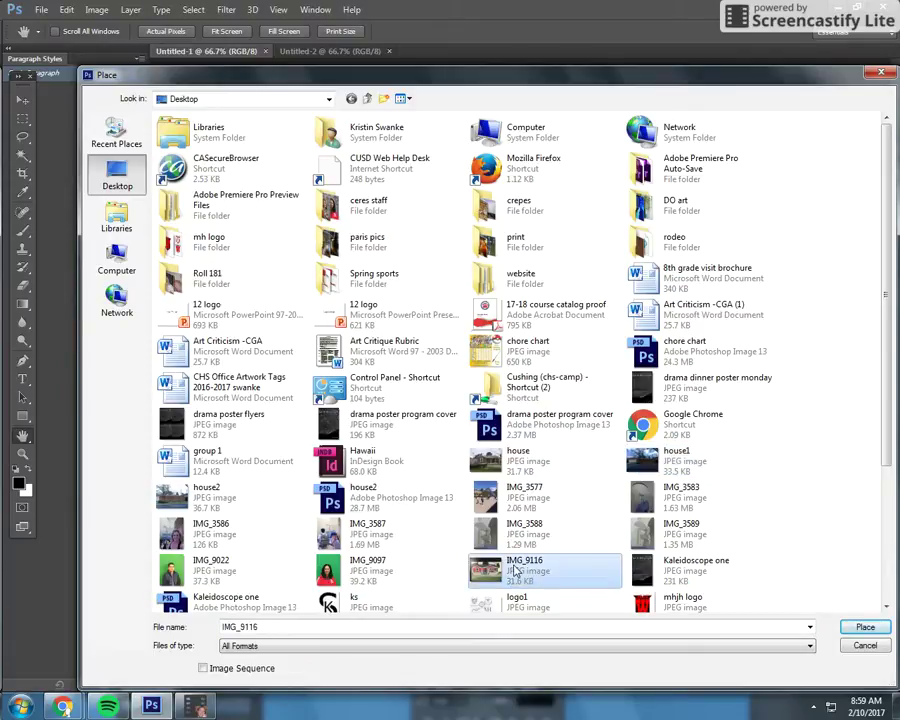
pyautogui.click(863, 627)
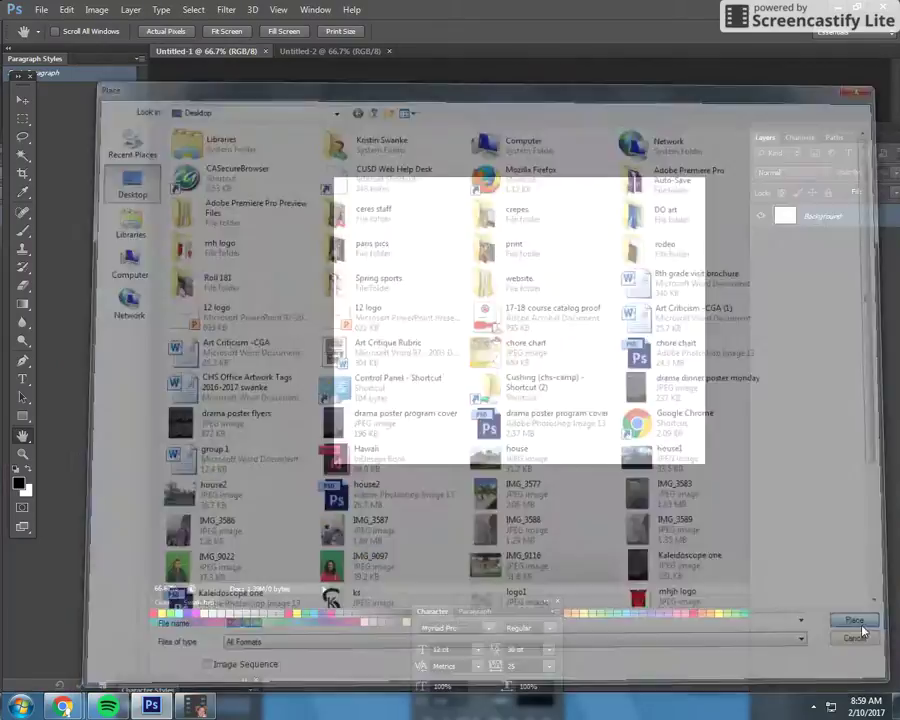
pyautogui.press('Return')
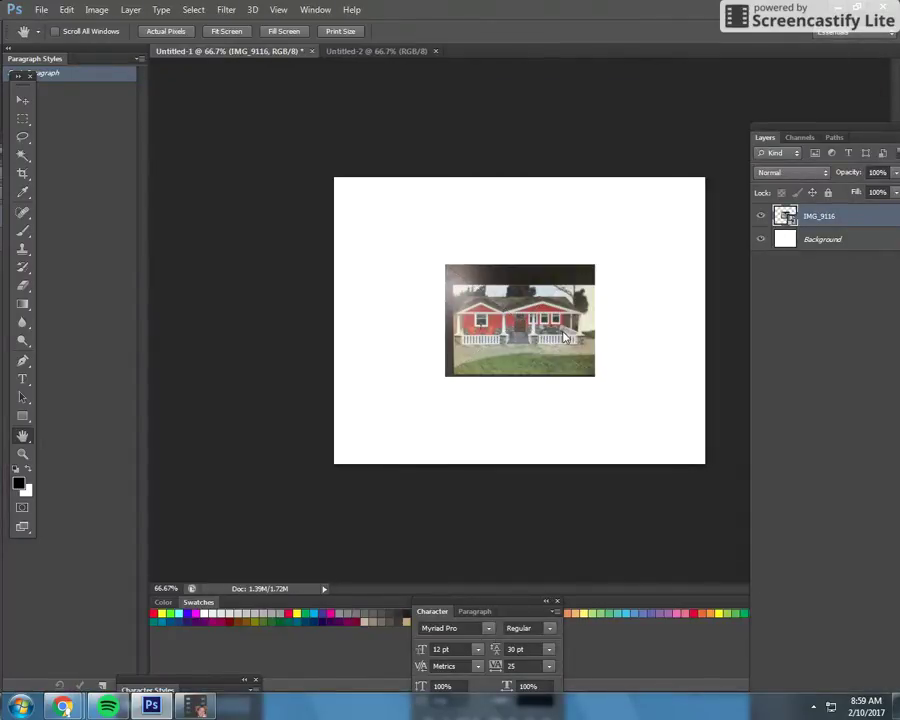
# Rasterize the IMG_9116 layer
pyautogui.rightClick(793, 222)
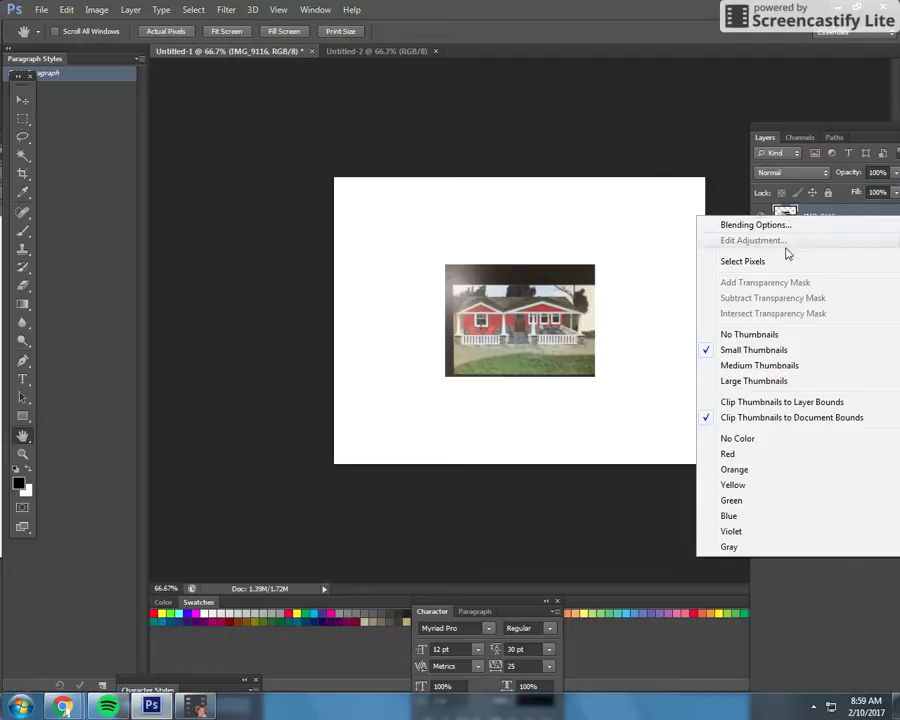
pyautogui.click(803, 215)
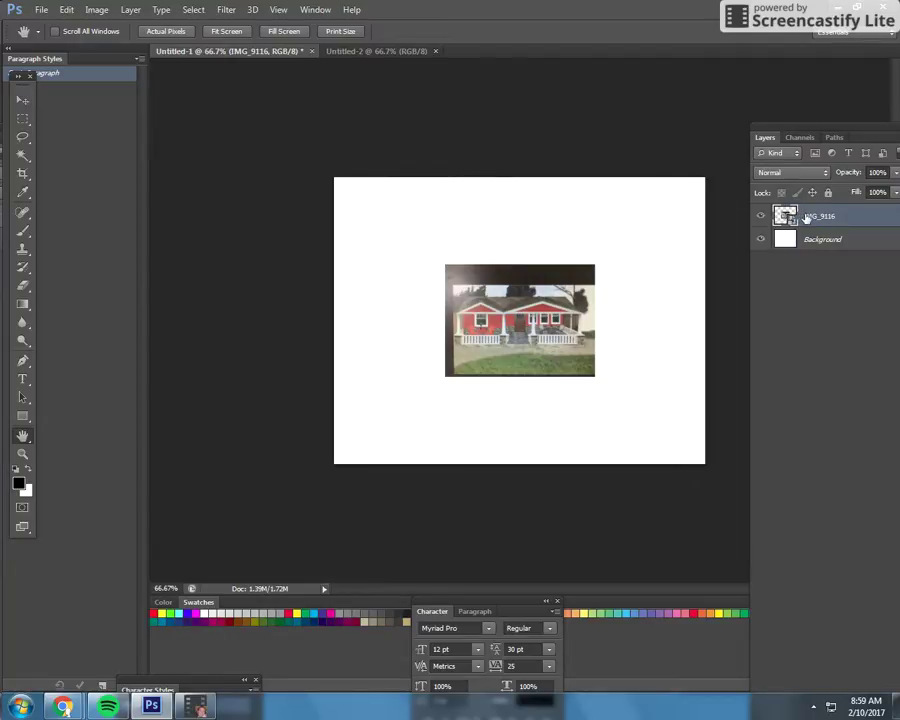
pyautogui.rightClick(807, 217)
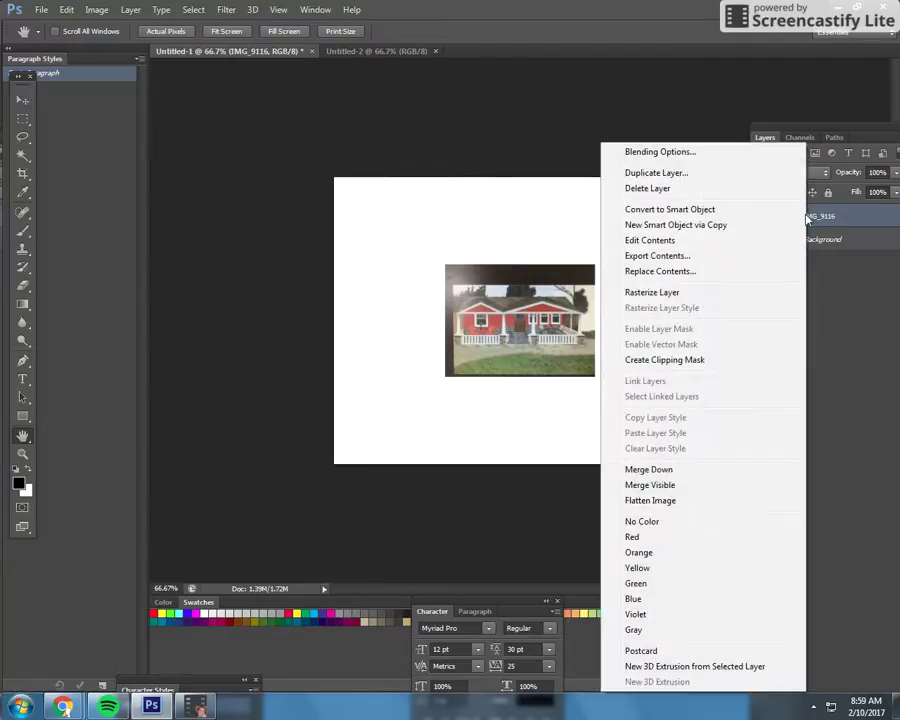
pyautogui.click(709, 294)
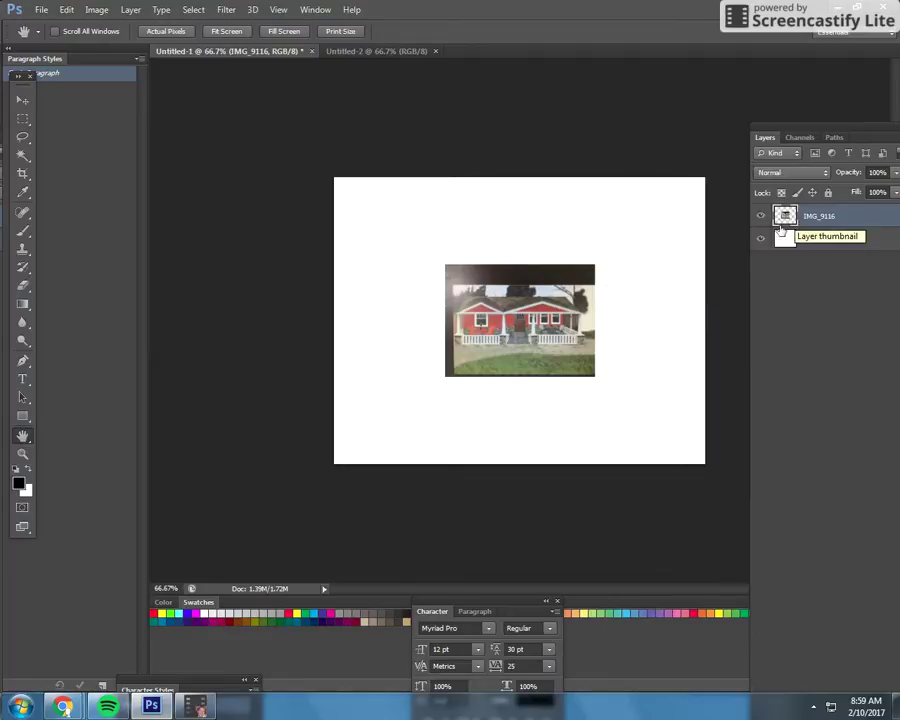
# Enlarge the house photo with Free Transform until it covers the whole canvas, and apply the transformation
pyautogui.click(66, 12)
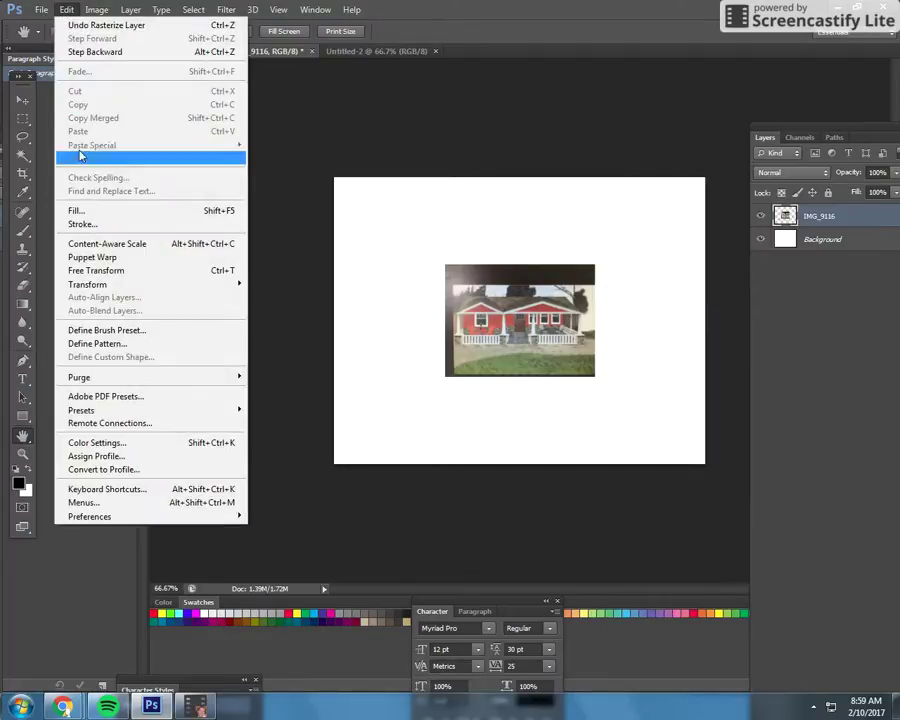
pyautogui.click(90, 273)
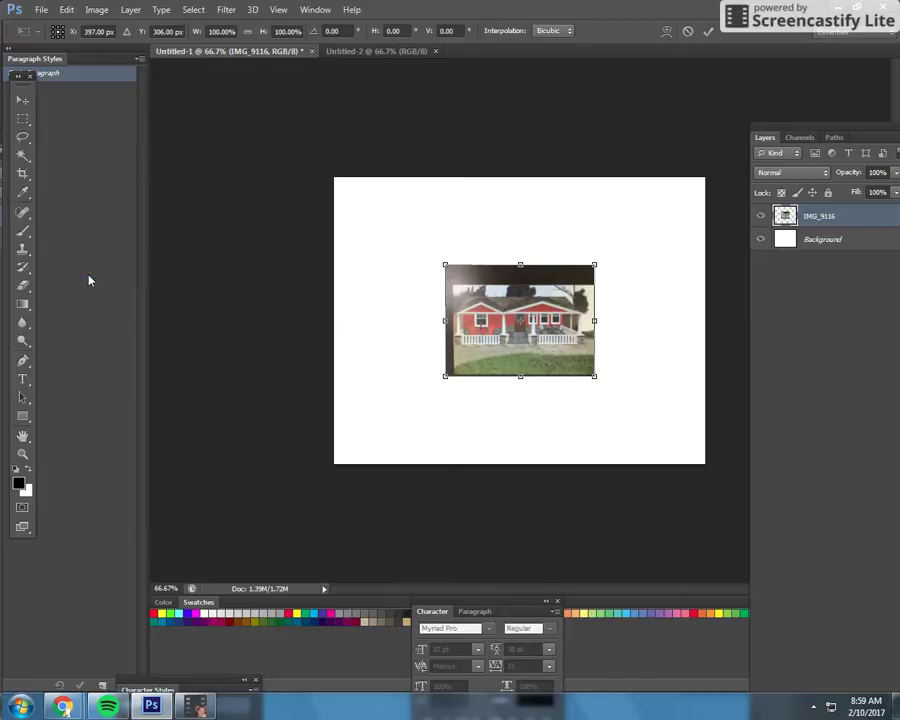
pyautogui.click(66, 10)
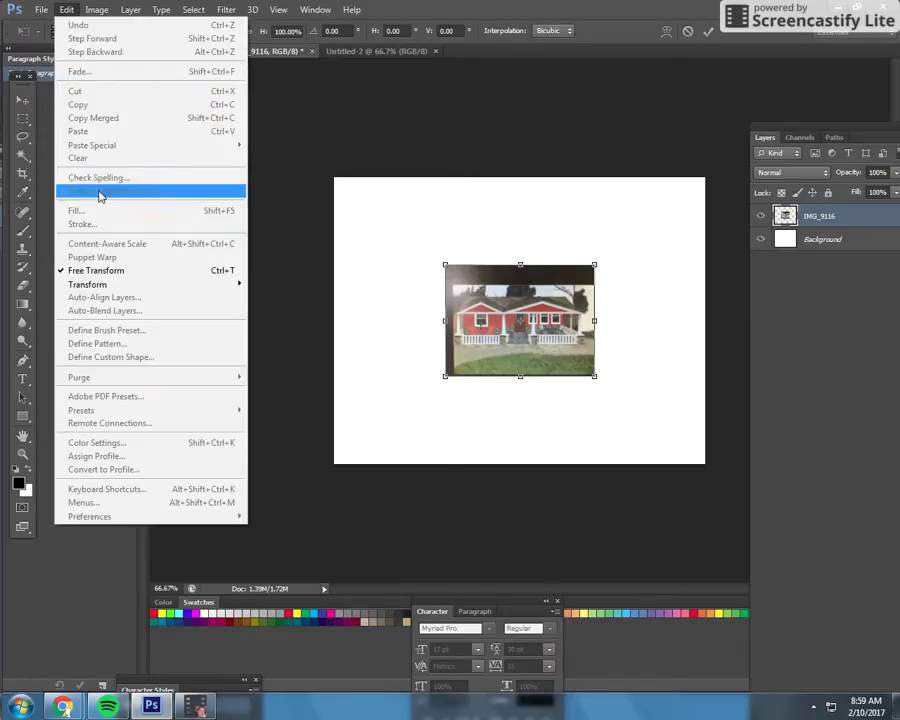
pyautogui.moveTo(177, 288)
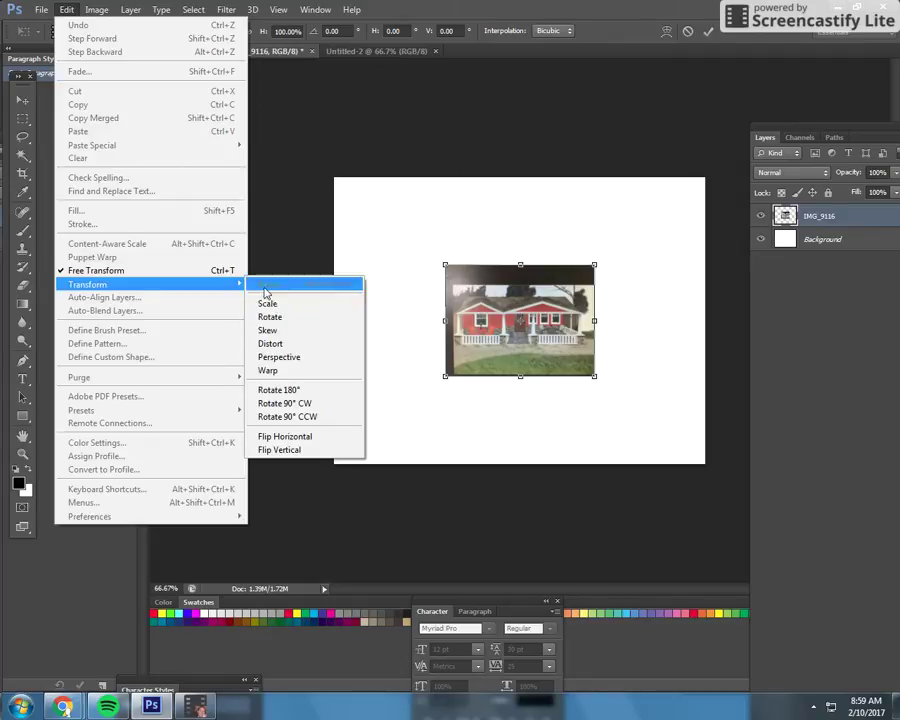
pyautogui.click(269, 237)
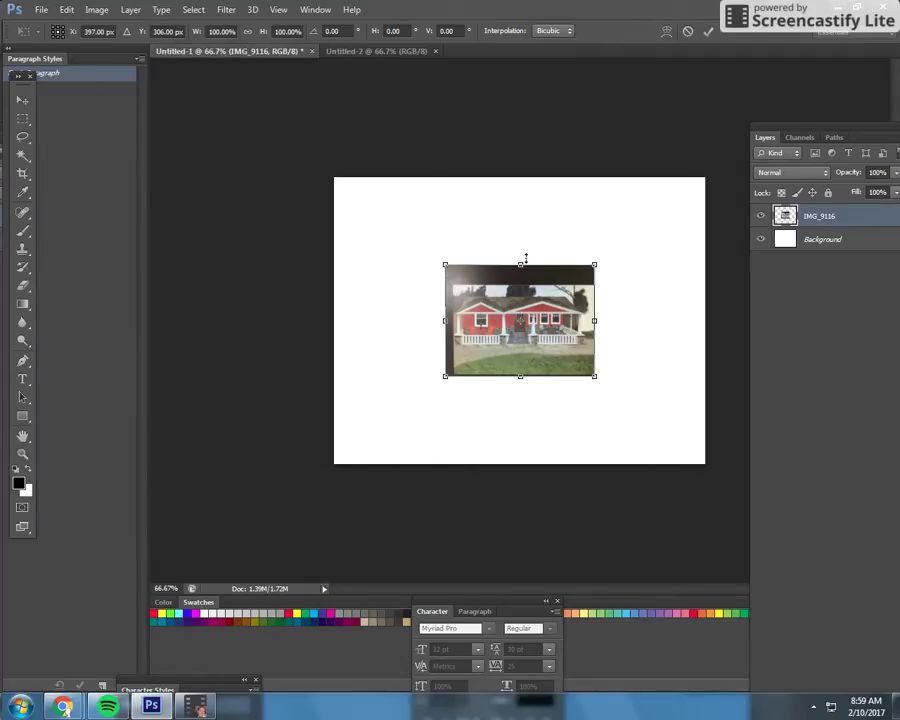
pyautogui.moveTo(437, 262); pyautogui.dragTo(337, 127)
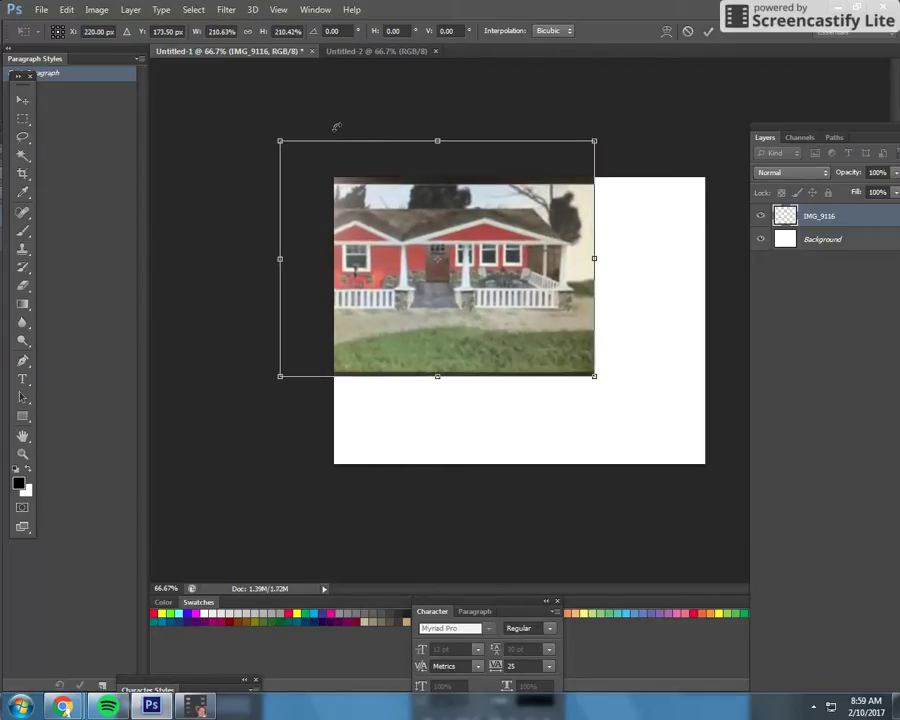
pyautogui.moveTo(592, 376); pyautogui.dragTo(746, 490)
pyautogui.press('Return')
# Shift the house photo up and slightly to the right with the Move tool to push its dark upper band off the canvas
pyautogui.press('h')
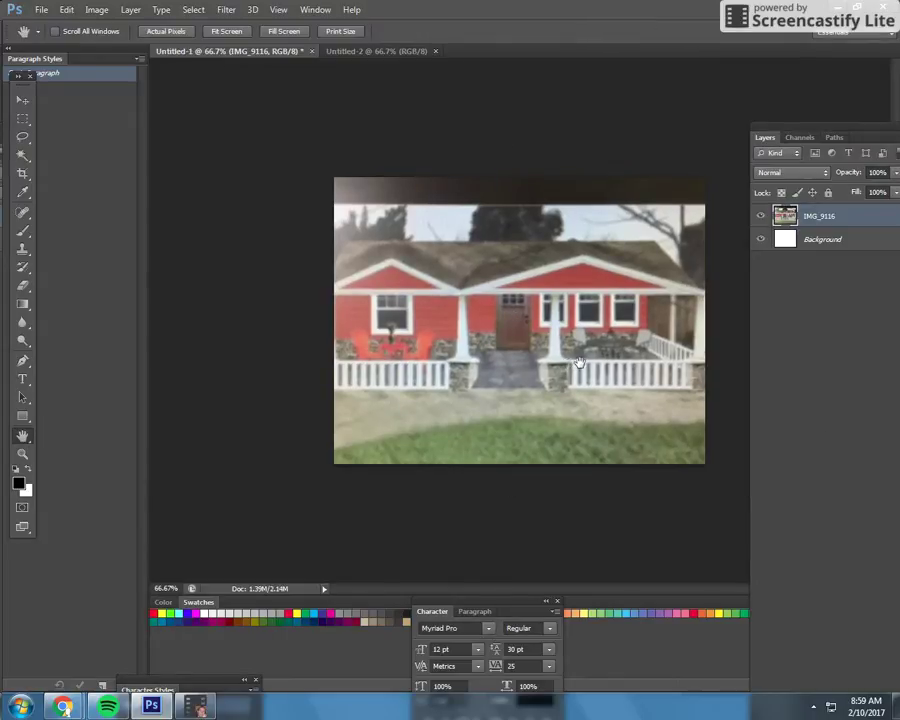
pyautogui.press('v')
pyautogui.moveTo(367, 210); pyautogui.dragTo(455, 237)
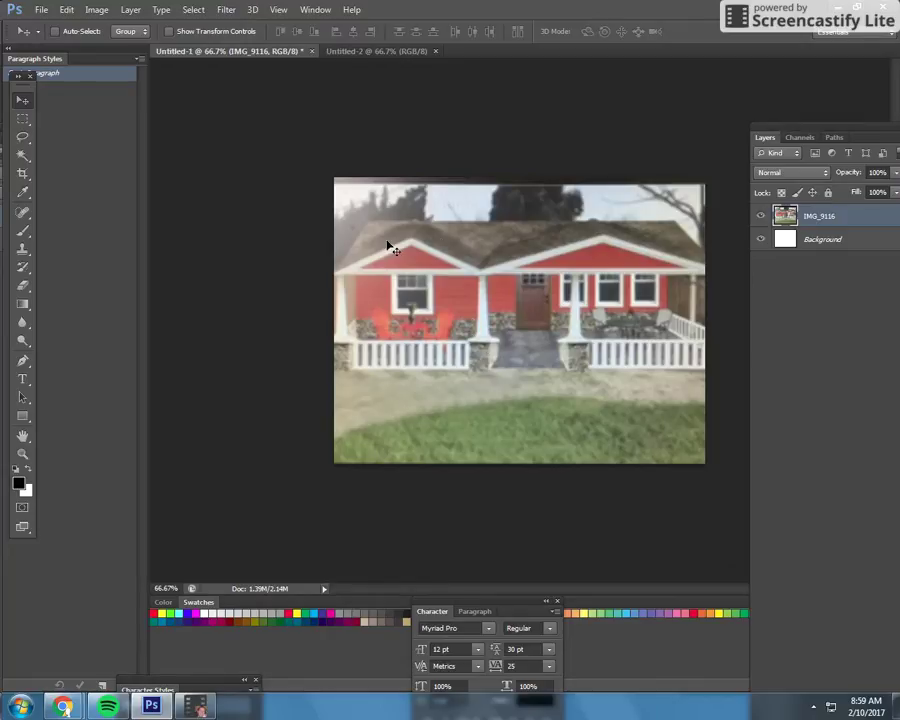
# Start saving a copy of the landscape house document under a new name, with the personal network drive (H:) as destination
pyautogui.click(40, 10)
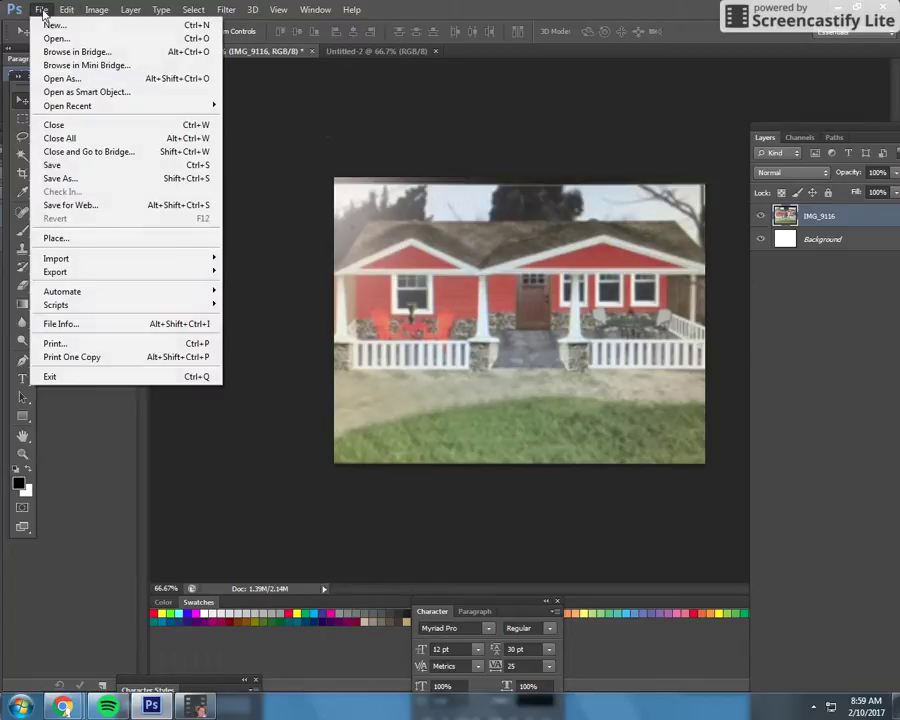
pyautogui.click(57, 180)
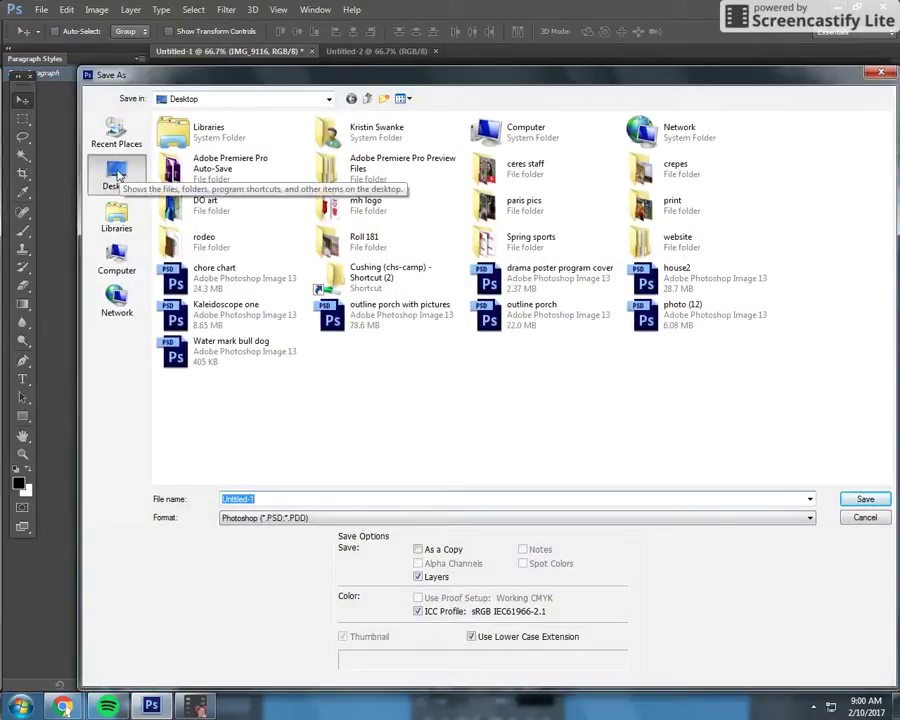
pyautogui.click(117, 176)
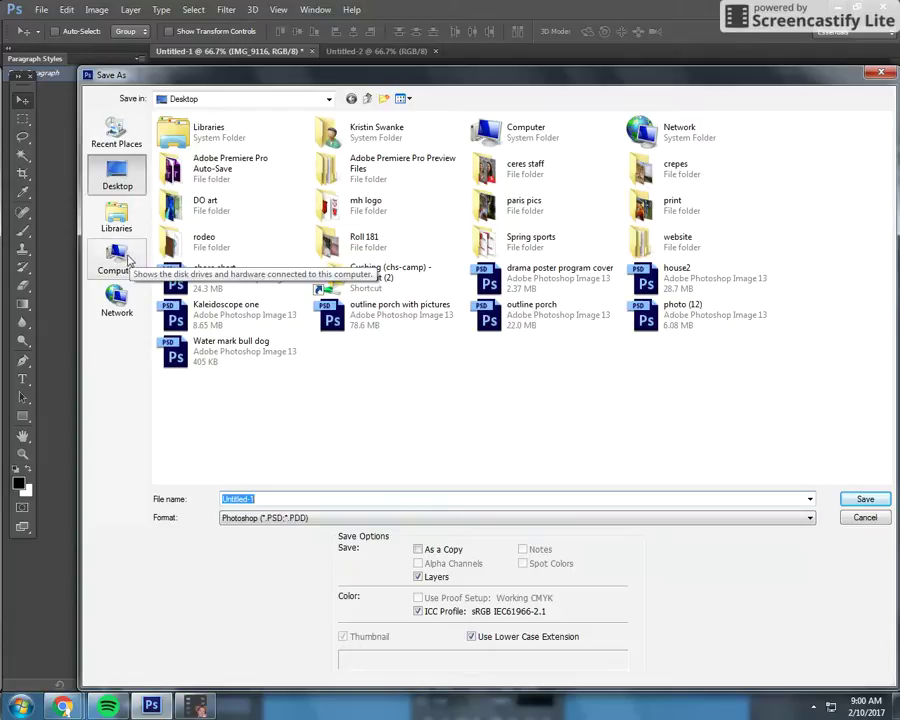
pyautogui.click(125, 256)
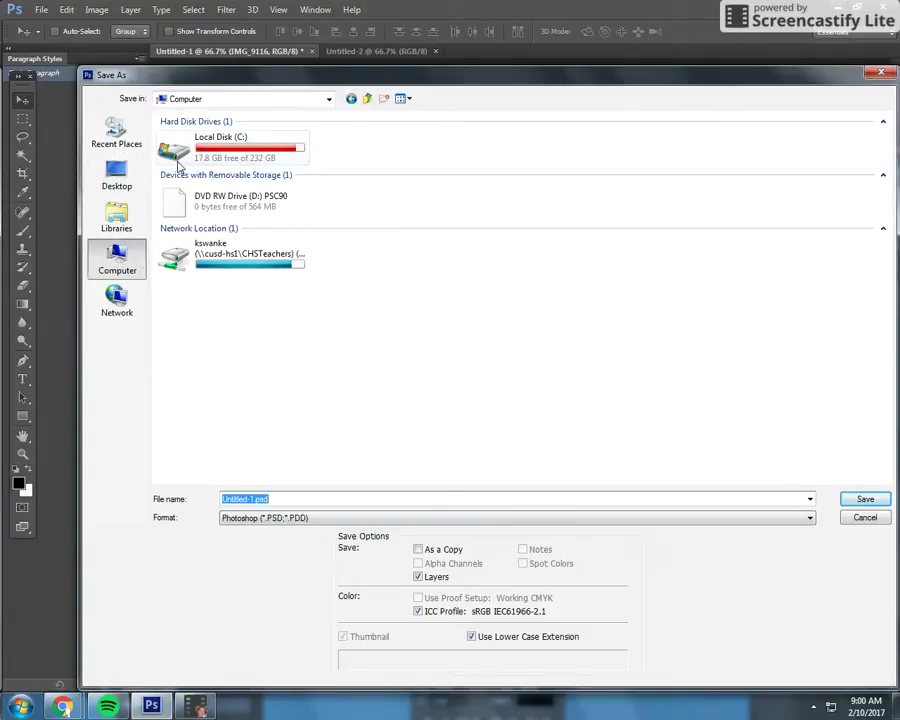
pyautogui.doubleClick(175, 262)
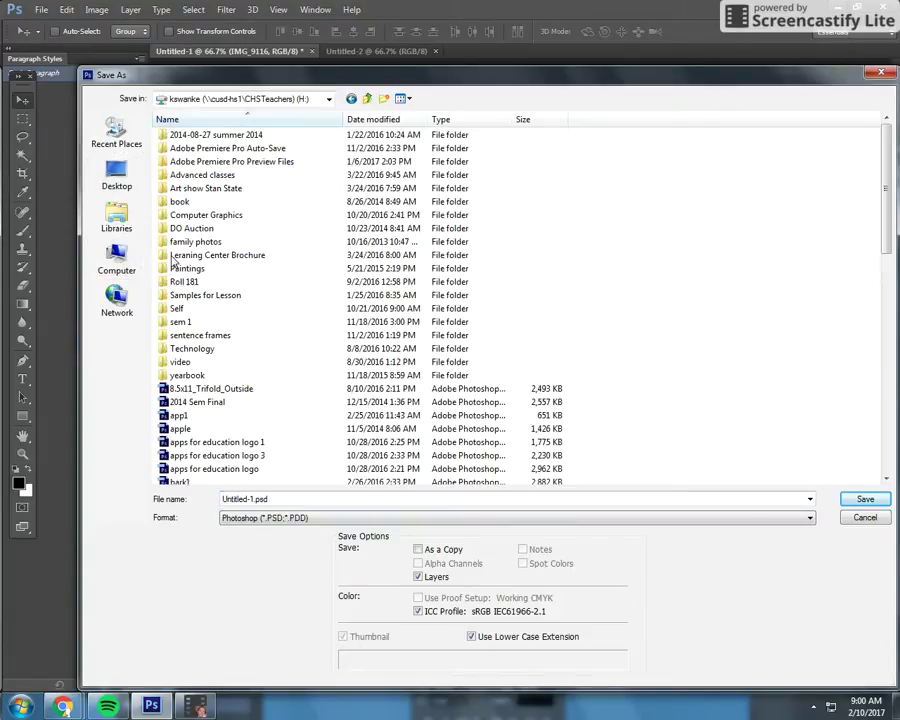
# Name the file lastnamefirstnamespring1, choose the JPEG format, and save it with High quality 8 and Baseline ("Standard") options
pyautogui.tripleClick(340, 496)
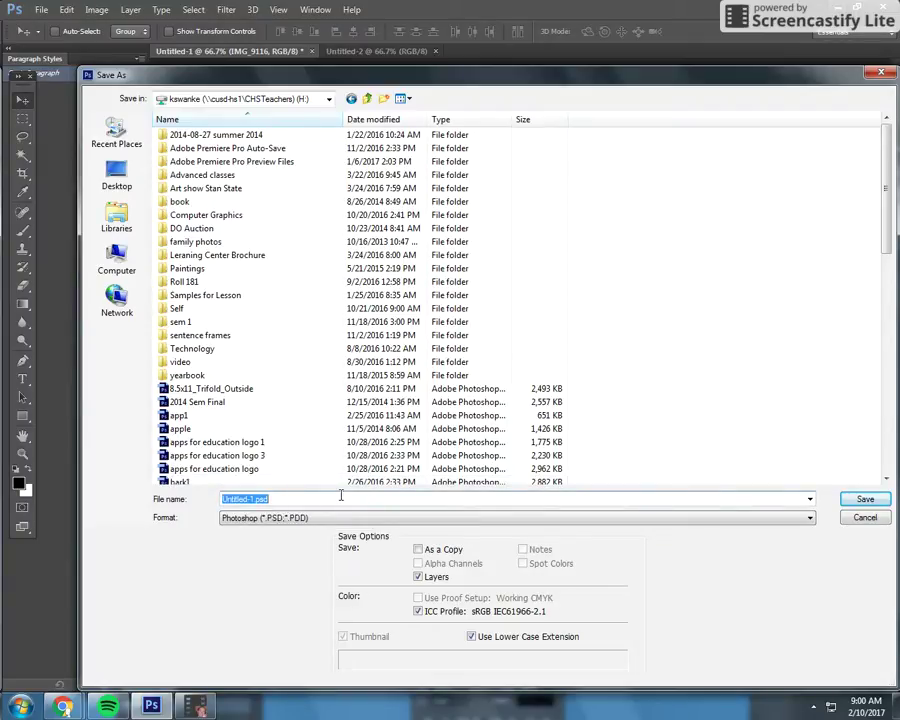
pyautogui.write('lastnamefirstnamespring1')
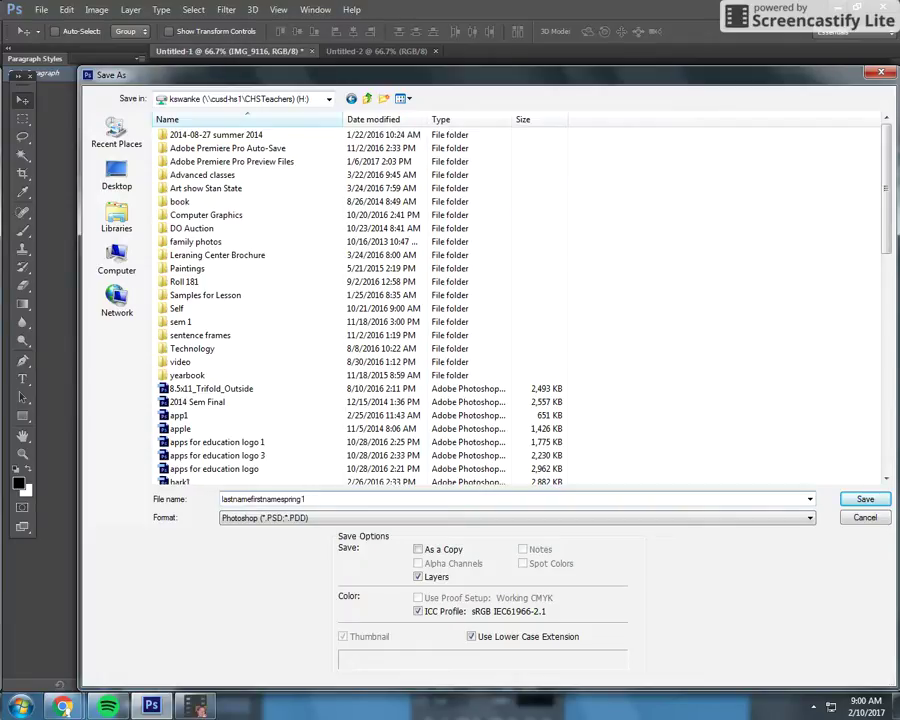
pyautogui.click(235, 519)
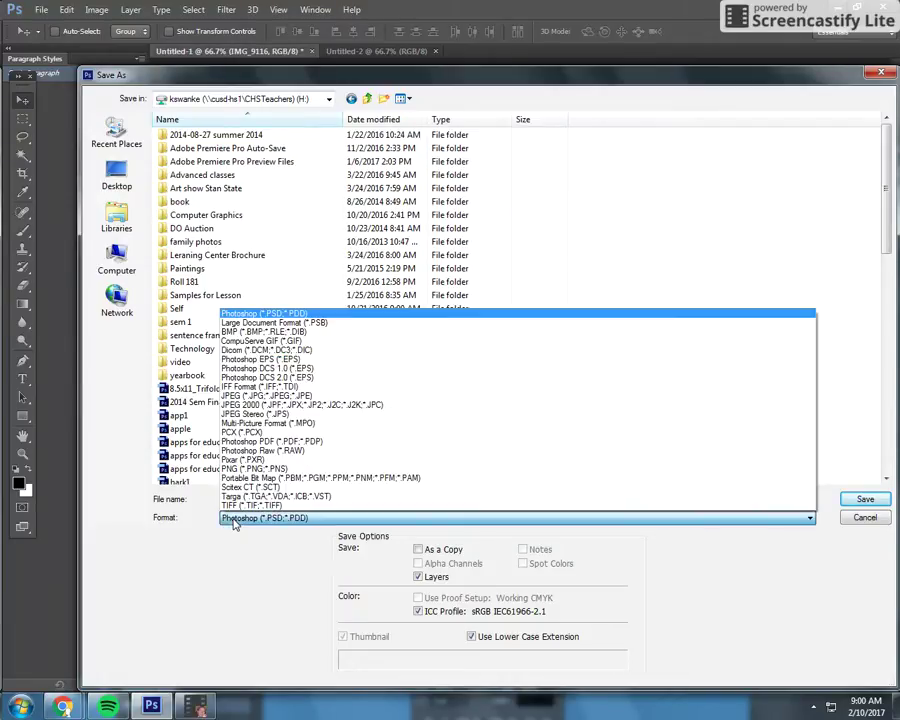
pyautogui.click(250, 396)
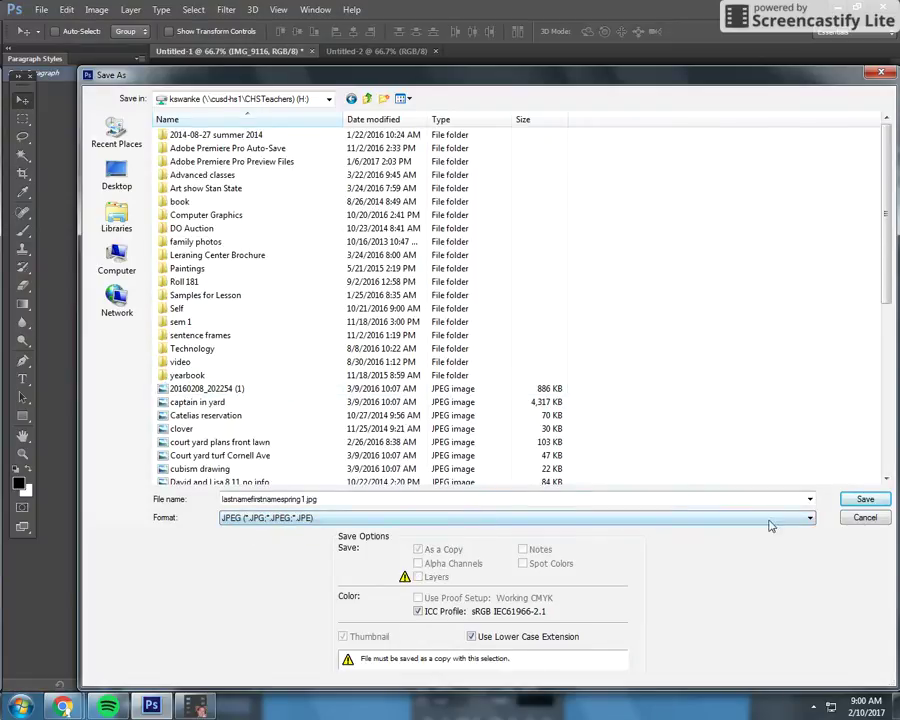
pyautogui.click(864, 499)
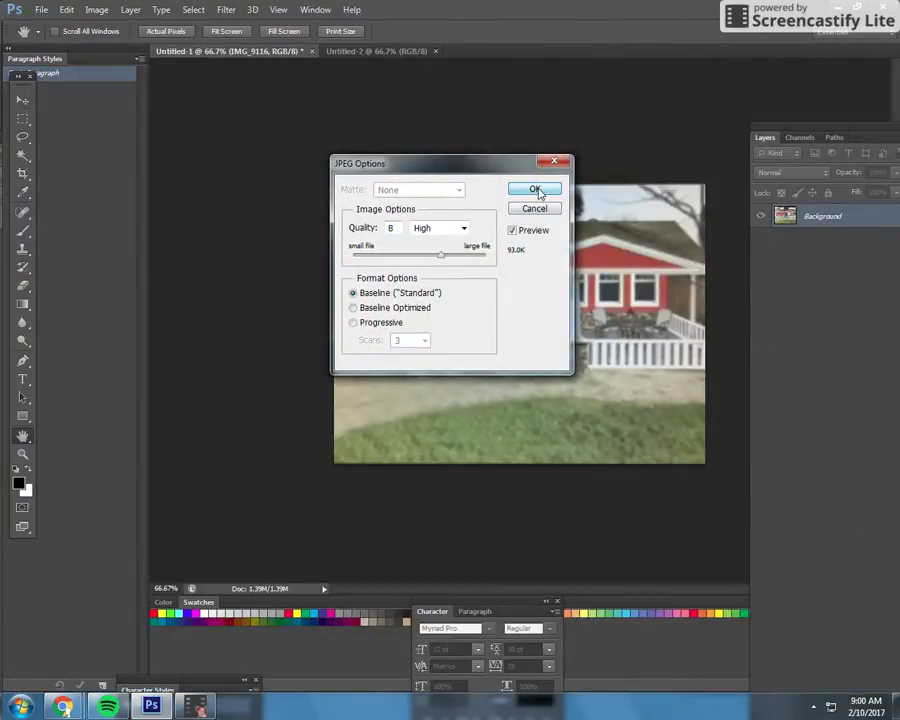
pyautogui.click(536, 190)
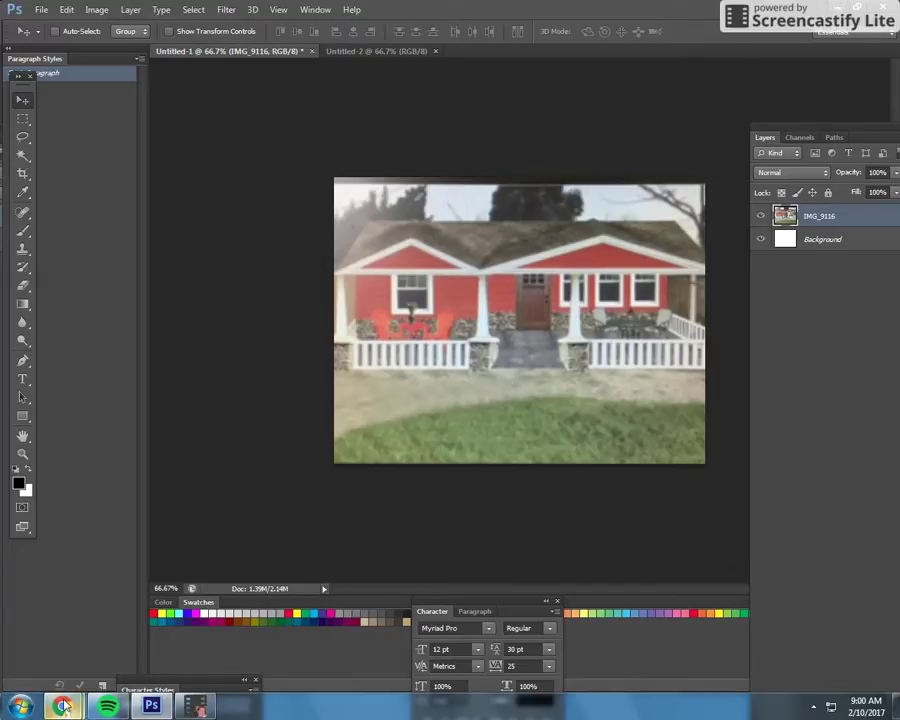
pyautogui.moveTo(64, 707)
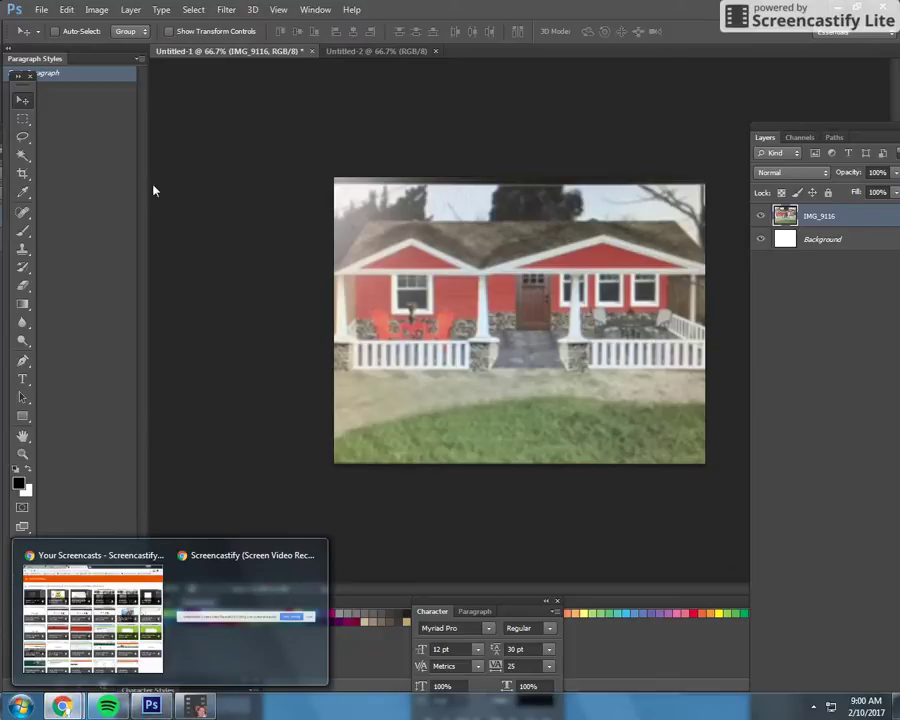